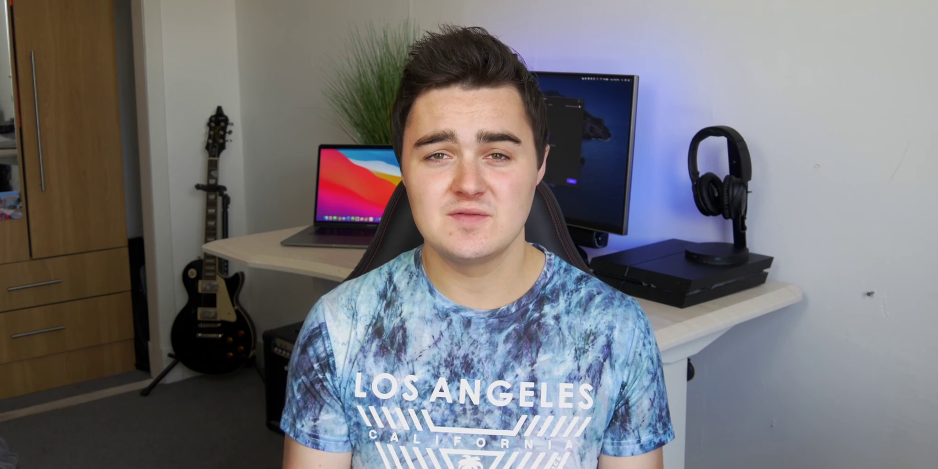
- Launch UniConverter and load the two videos from the vids folder into Video Compressor
left_click(660, 448)
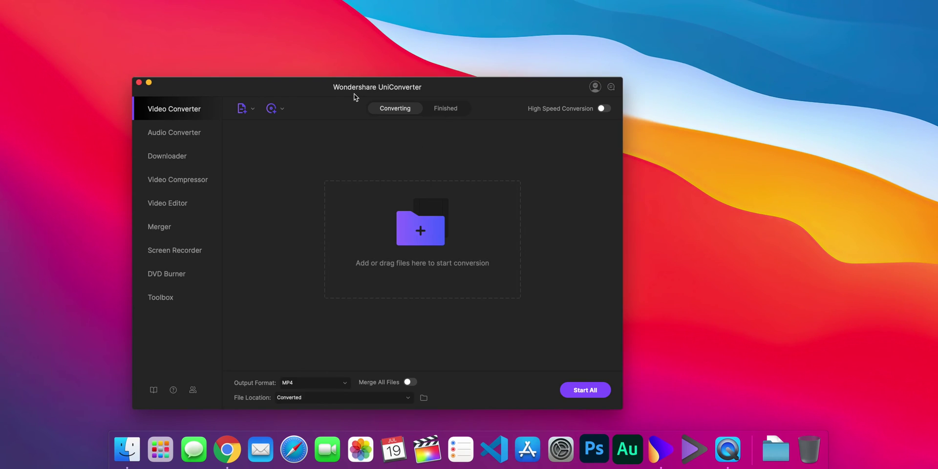
left_click_drag(355, 96, 447, 47)
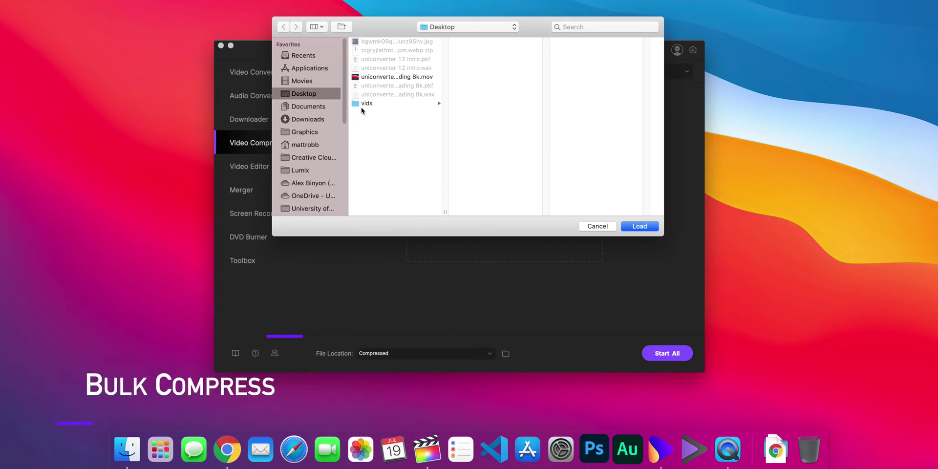
left_click(380, 104)
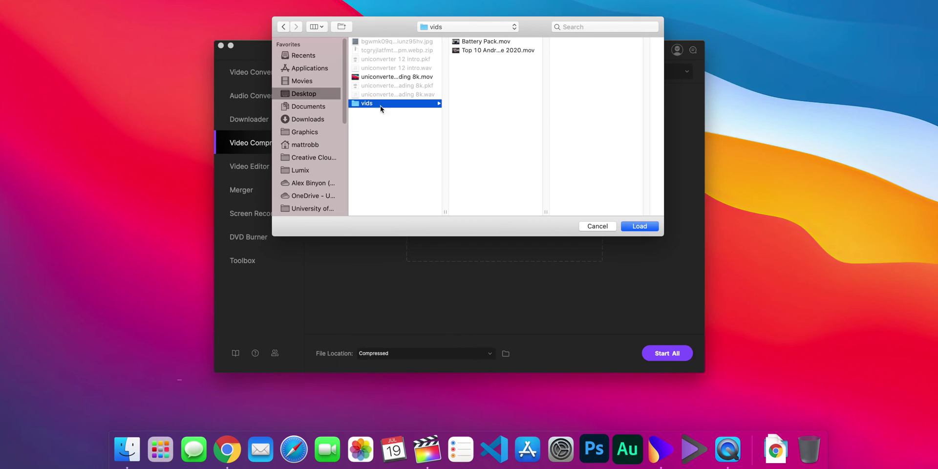
left_click(639, 227)
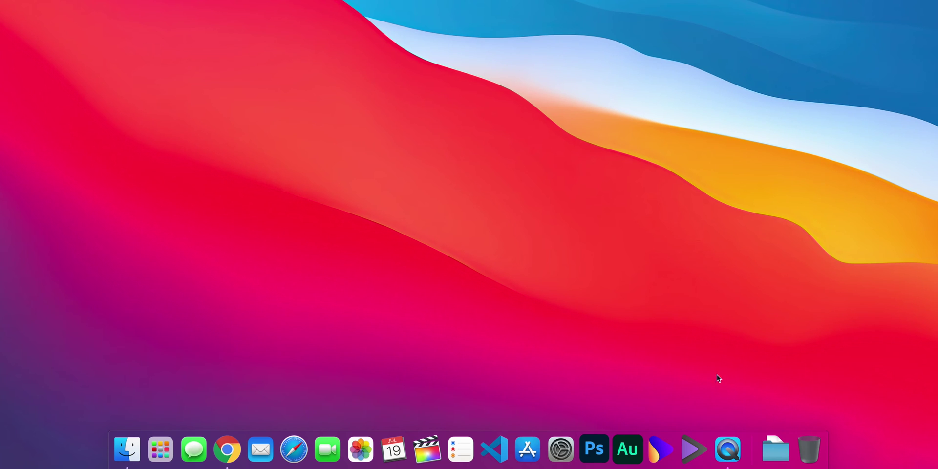
- Close the older UniConverter version, then relaunch the new Wondershare UniConverter and reposition its window
left_click(692, 452)
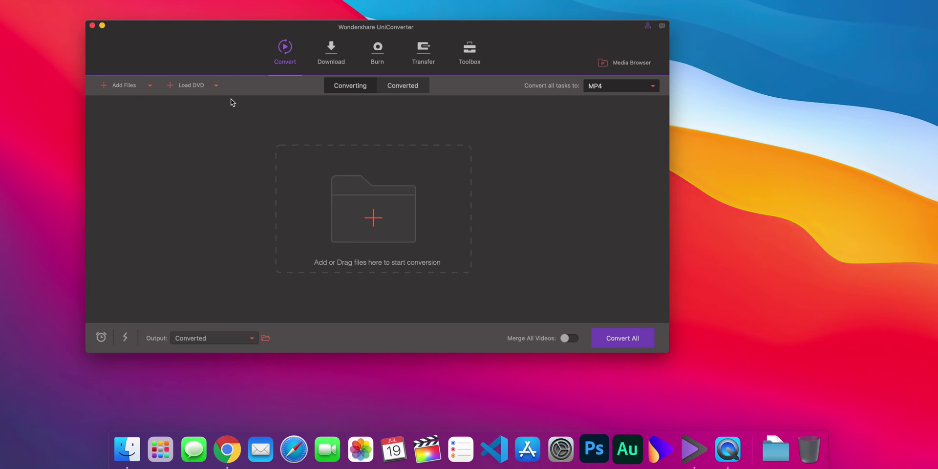
left_click(92, 25)
left_click(670, 445)
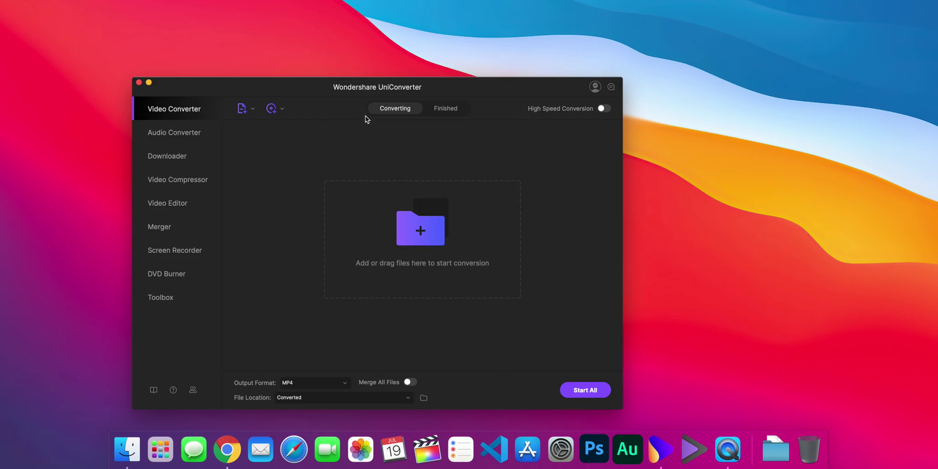
left_click_drag(354, 92, 446, 41)
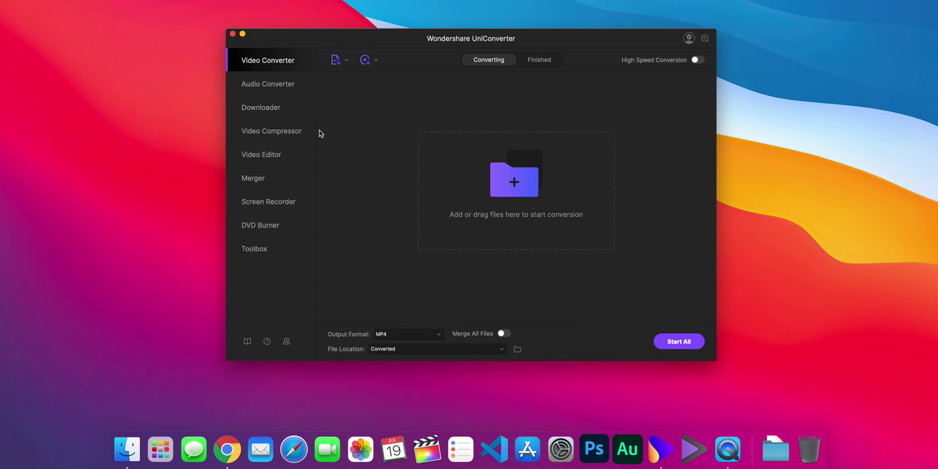
- In Downloader's Downloading tab, start a new Download Video from a URL
left_click(267, 112)
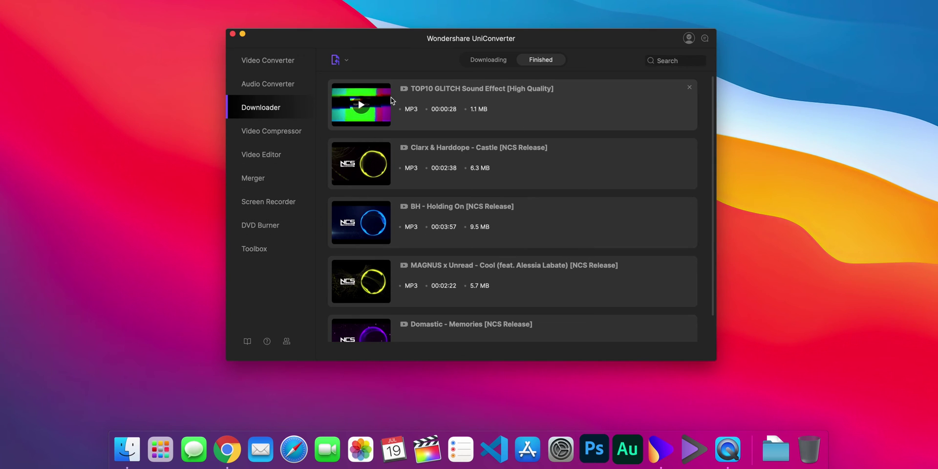
left_click(488, 59)
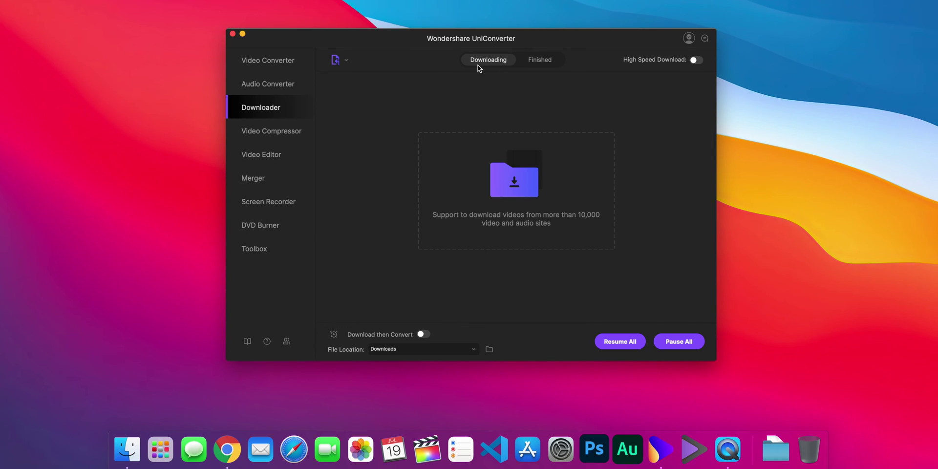
left_click(346, 60)
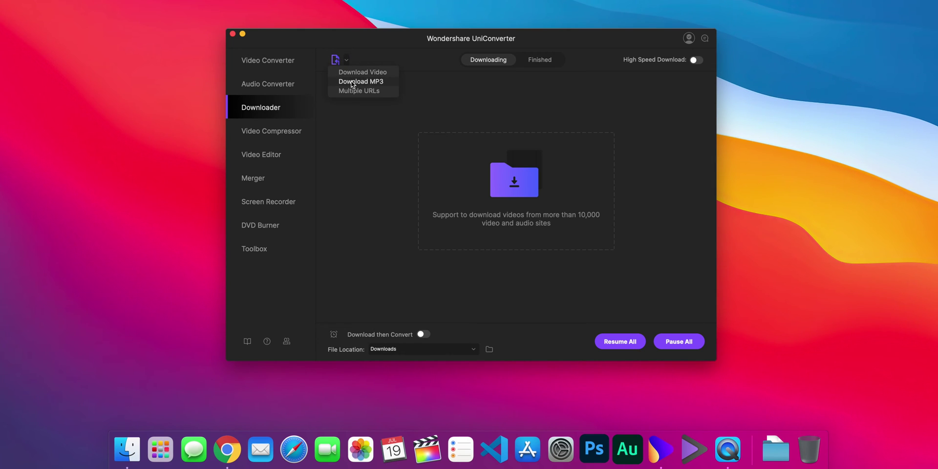
left_click(351, 72)
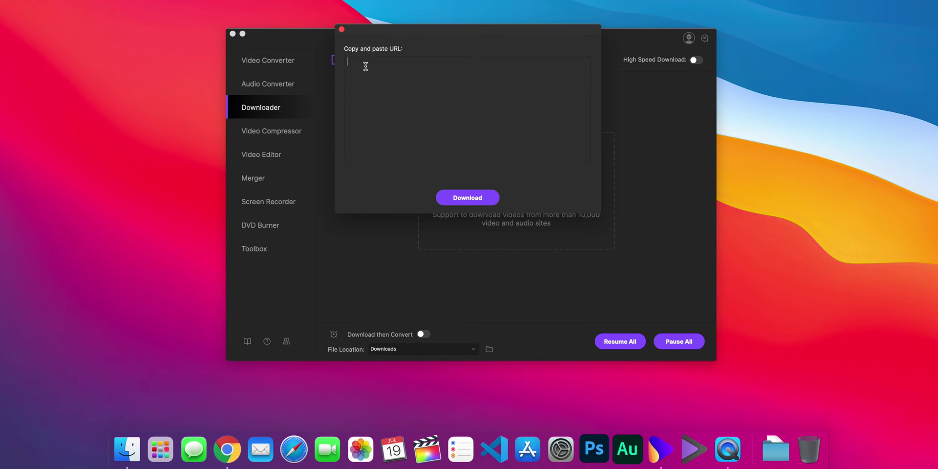
- Paste the Peru 8K HDR YouTube link and download it as MP4 4320P
right_click(413, 79)
left_click(430, 104)
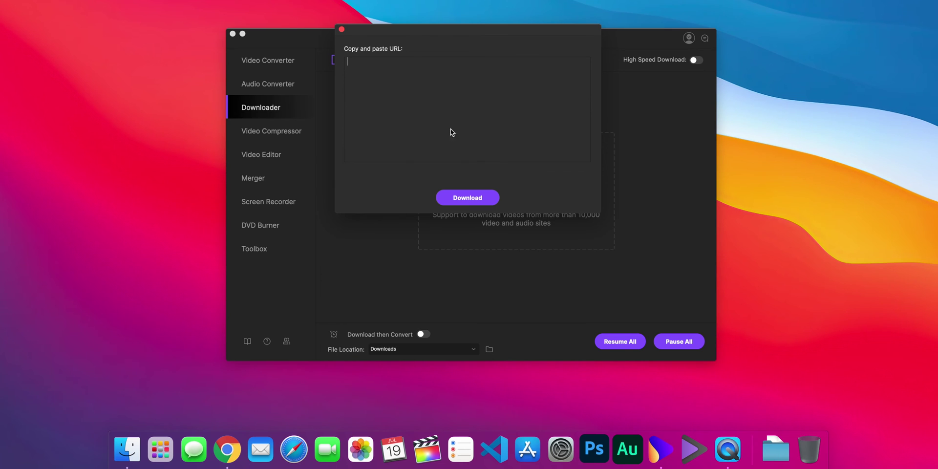
left_click(491, 197)
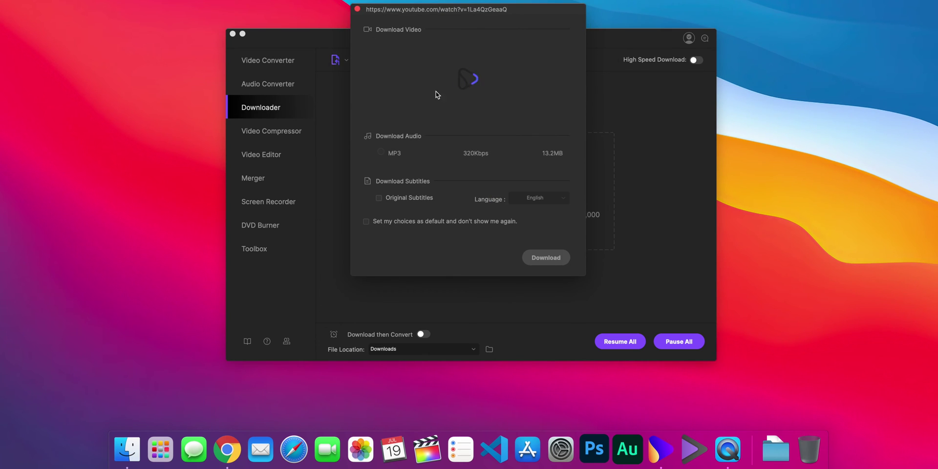
left_click_drag(423, 9, 449, 22)
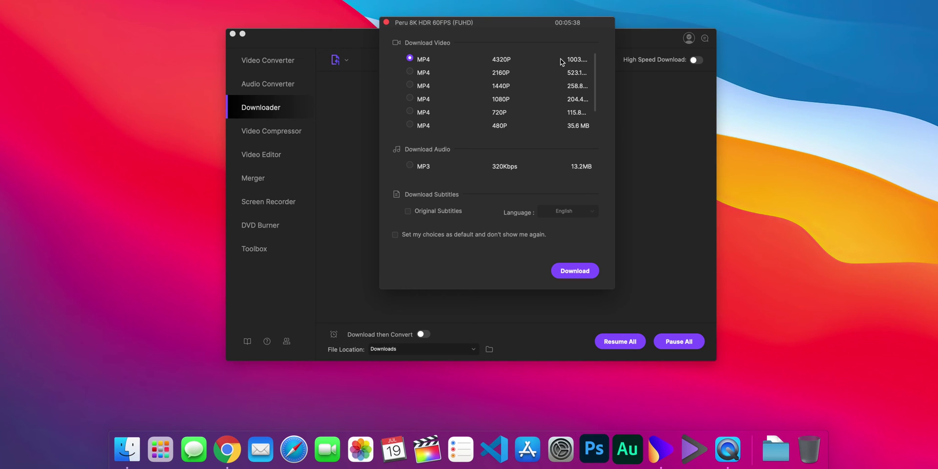
left_click(576, 272)
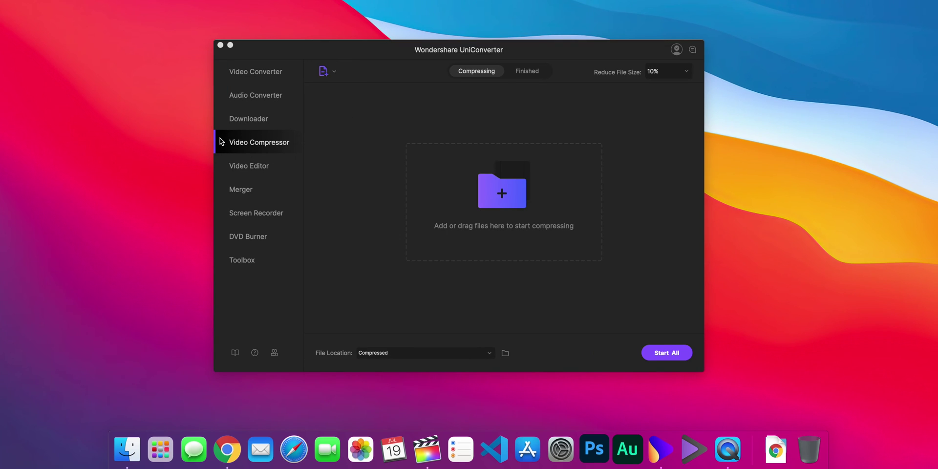
- Add the downloaded Peru 8K HDR WEBM from Downloads to the compressor and open its compression settings
left_click(776, 449)
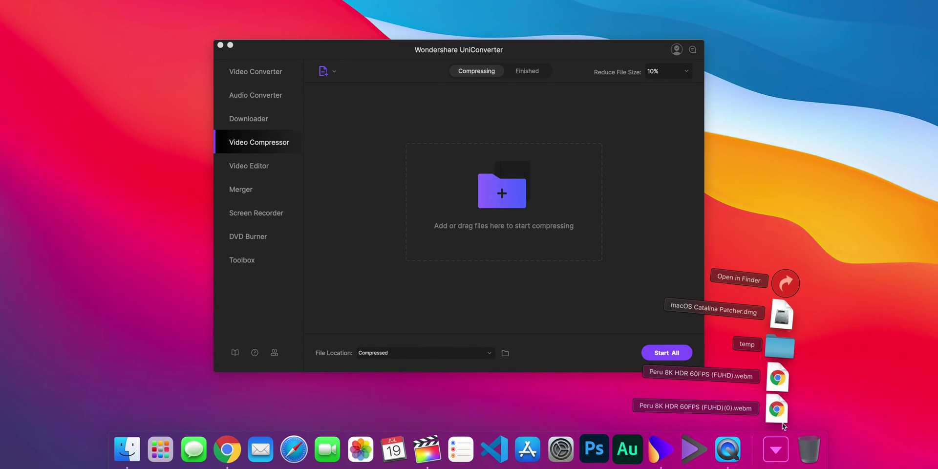
left_click_drag(777, 405, 544, 200)
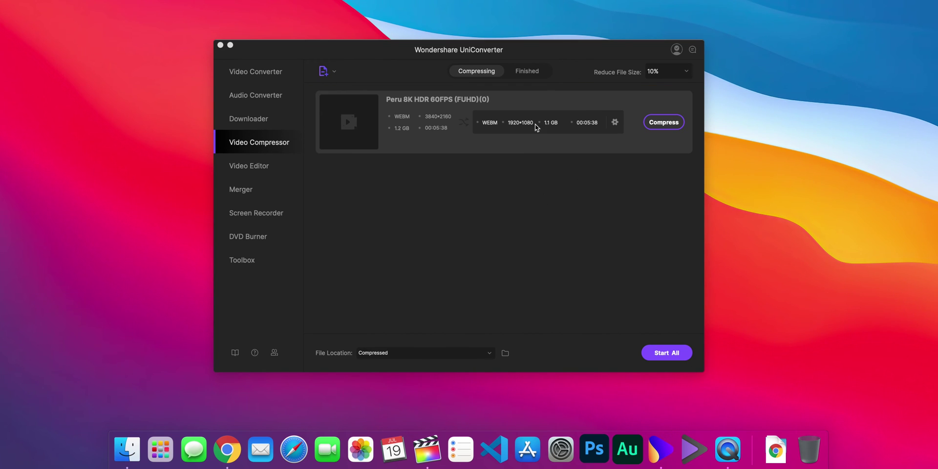
left_click(616, 122)
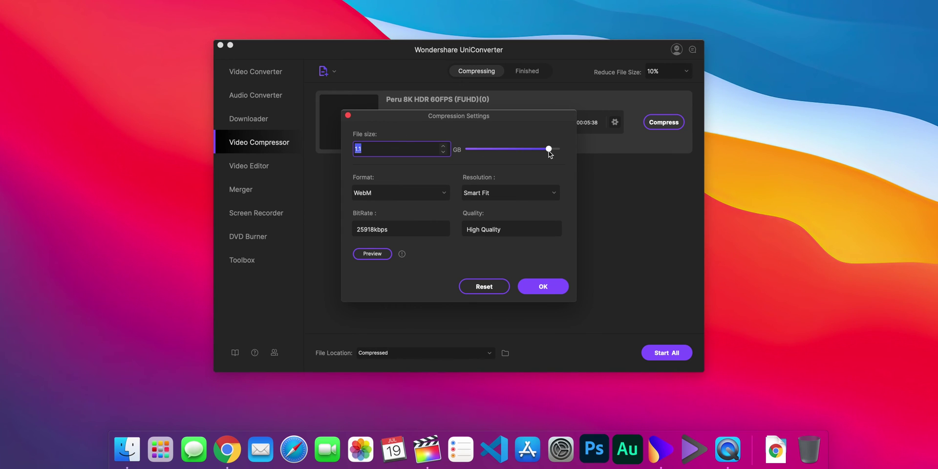
- Set the Peru clip's target size to 803.1 MB as 1920×1080 WEBM and confirm
left_click_drag(547, 151, 489, 152)
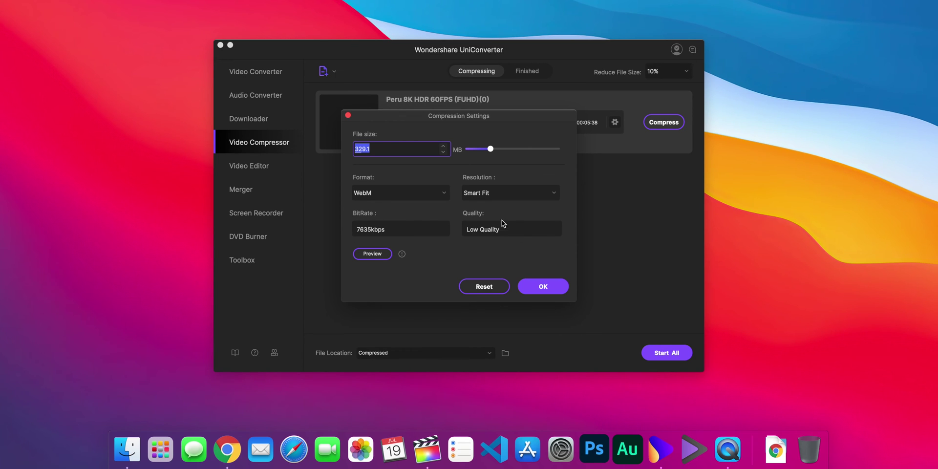
left_click(477, 195)
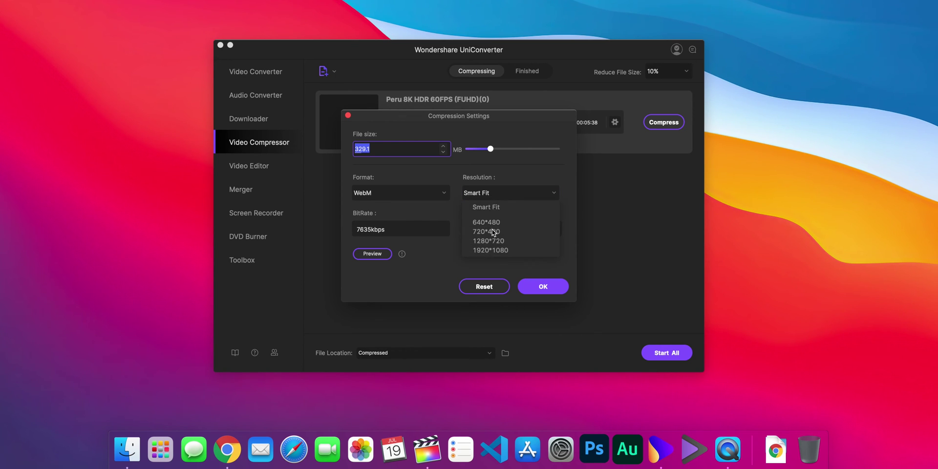
left_click_drag(490, 148, 462, 151)
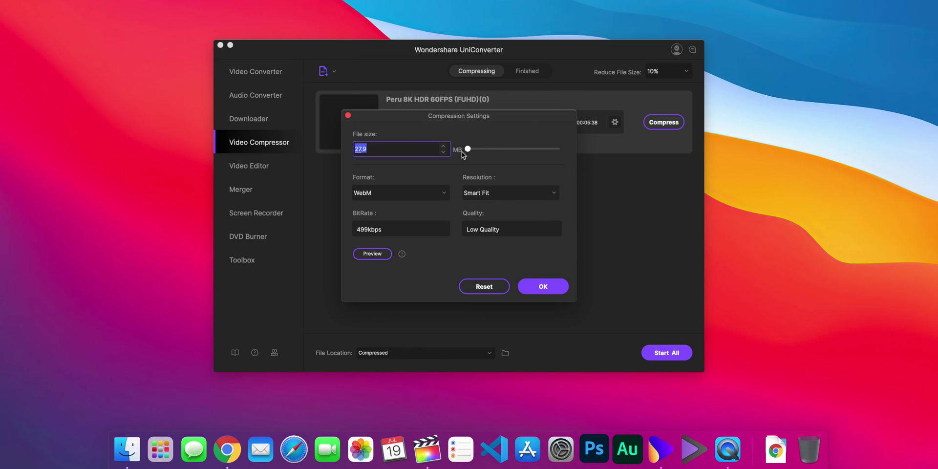
left_click_drag(462, 151, 525, 149)
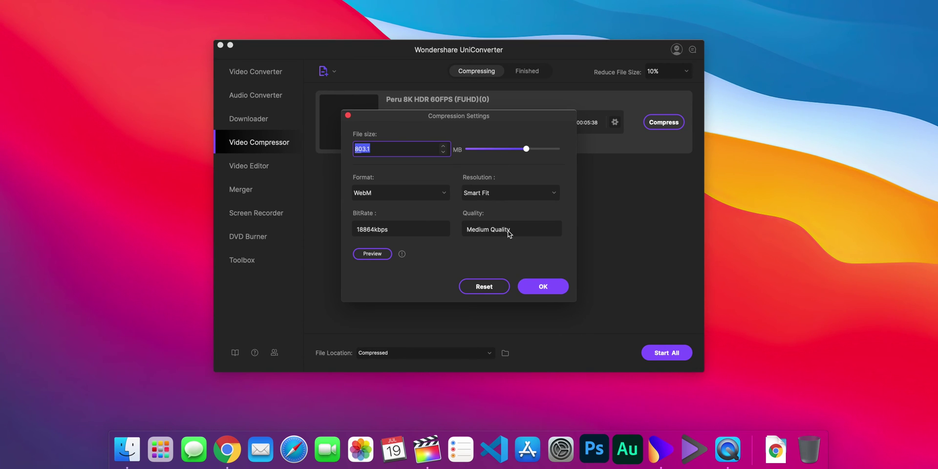
left_click(543, 288)
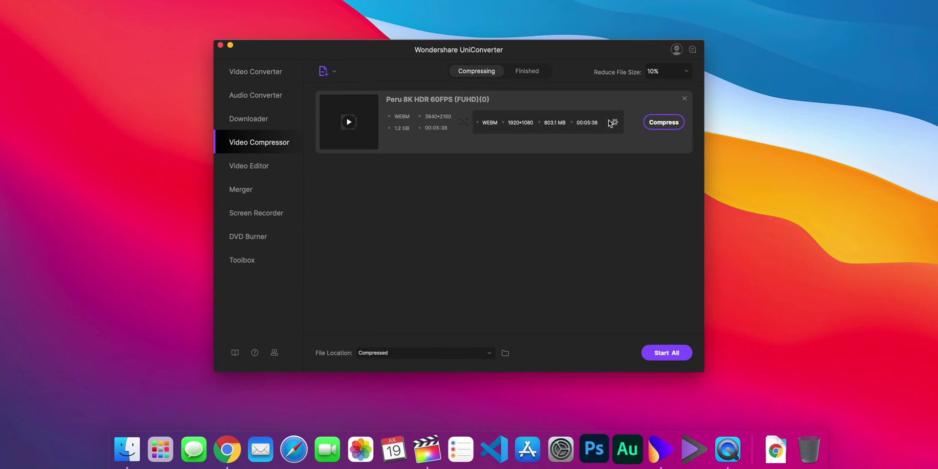
- Start compressing the Peru clip, then add both vids folder videos and compress them too
left_click(669, 360)
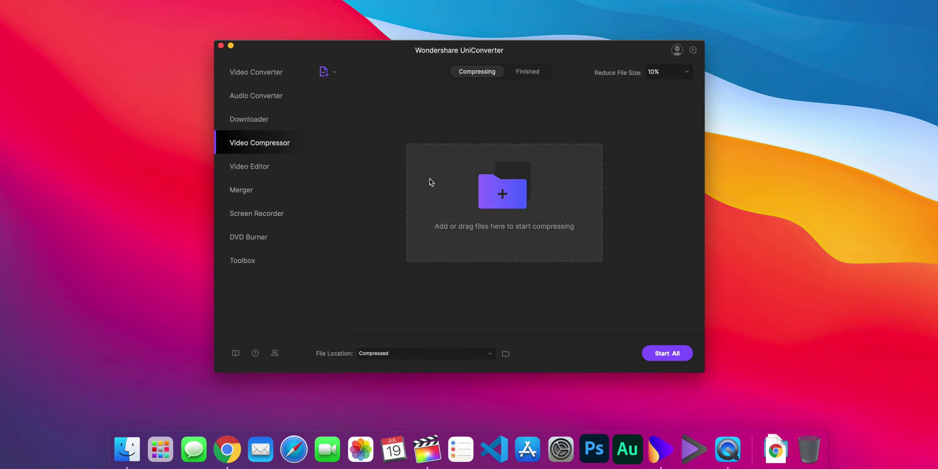
left_click(335, 72)
left_click(342, 96)
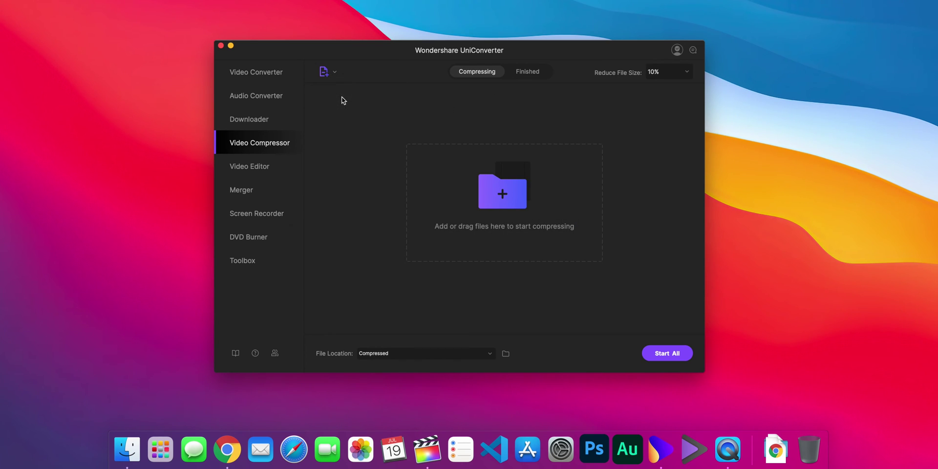
left_click(366, 104)
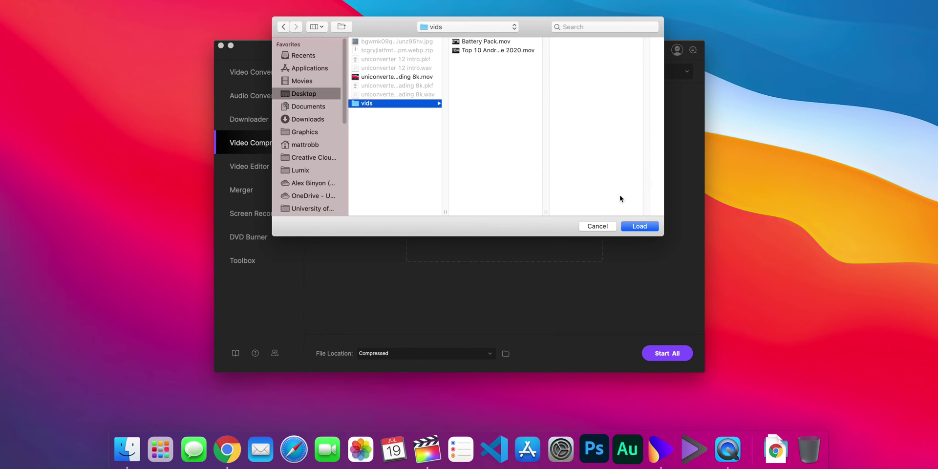
left_click(640, 227)
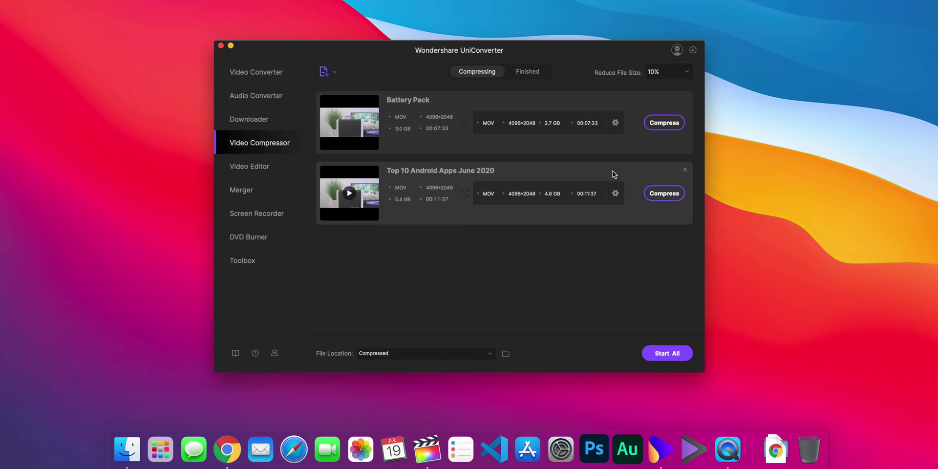
left_click(668, 355)
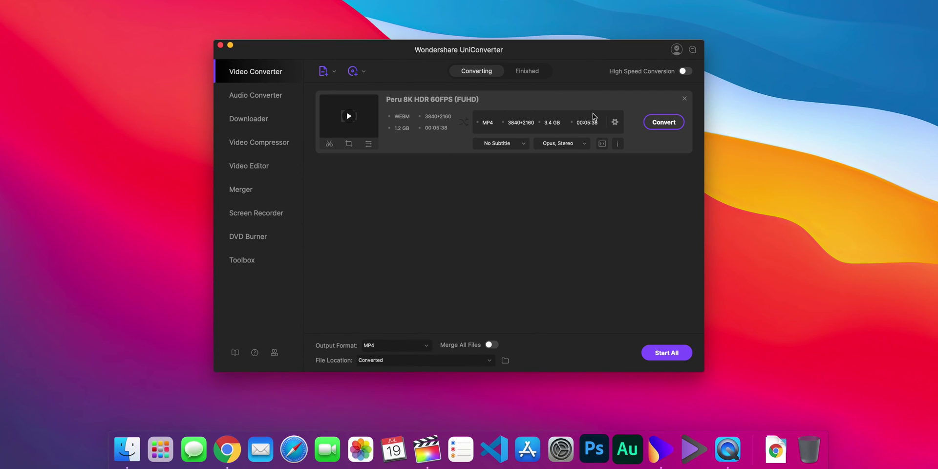
- Set the Peru clip's output format to the MOV 4K Video preset at 3840×2160
left_click(614, 123)
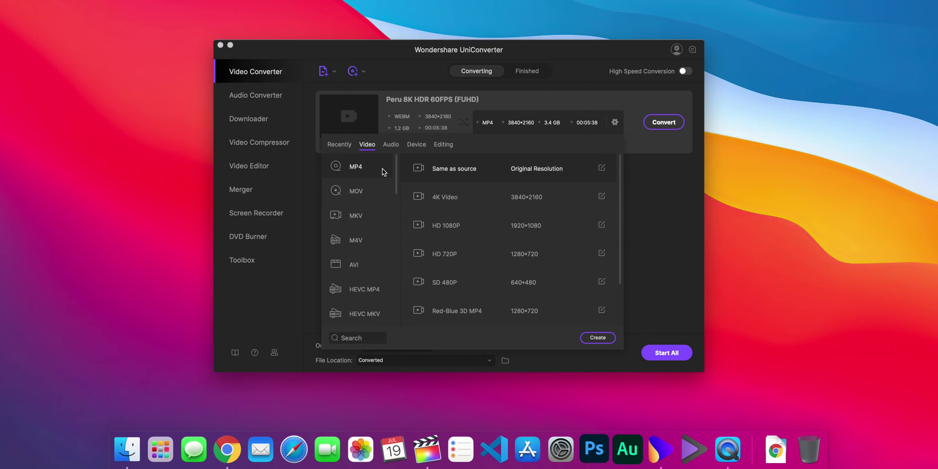
scroll(451, 228, "down", 2)
scroll(451, 239, "up", 1)
scroll(453, 248, "down", 1)
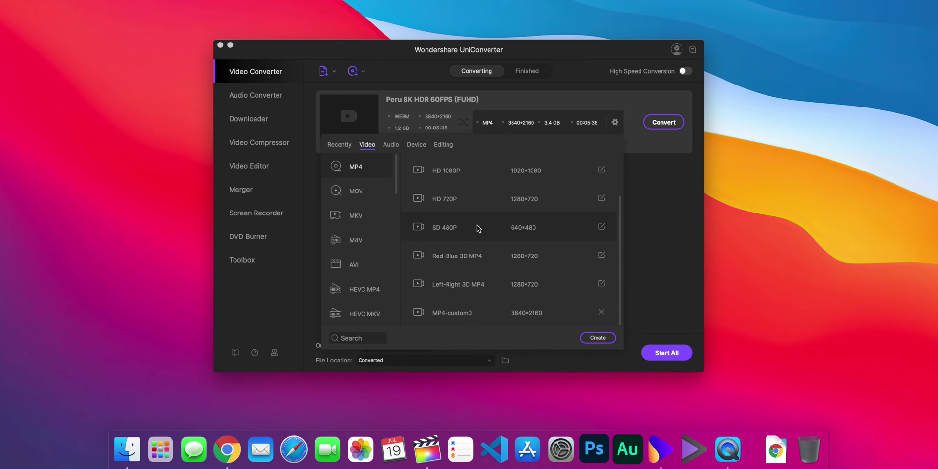
left_click(348, 190)
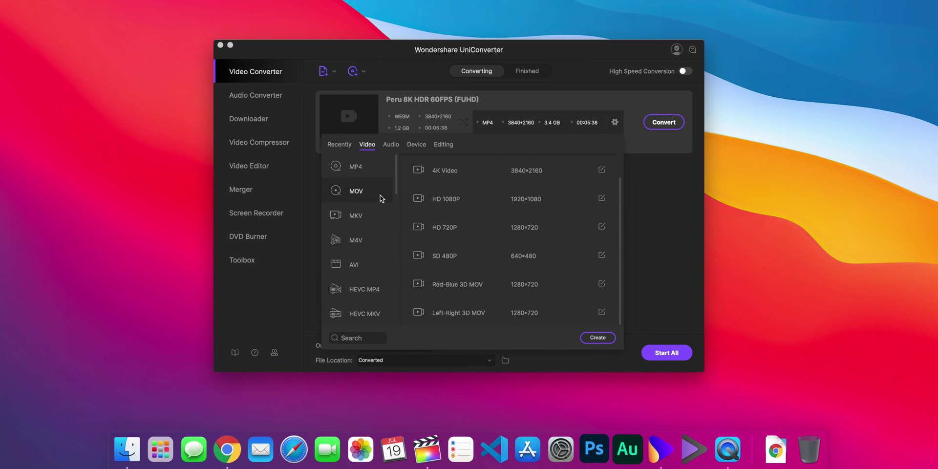
left_click(361, 243)
scroll(363, 244, "down", 5)
scroll(363, 248, "down", 3)
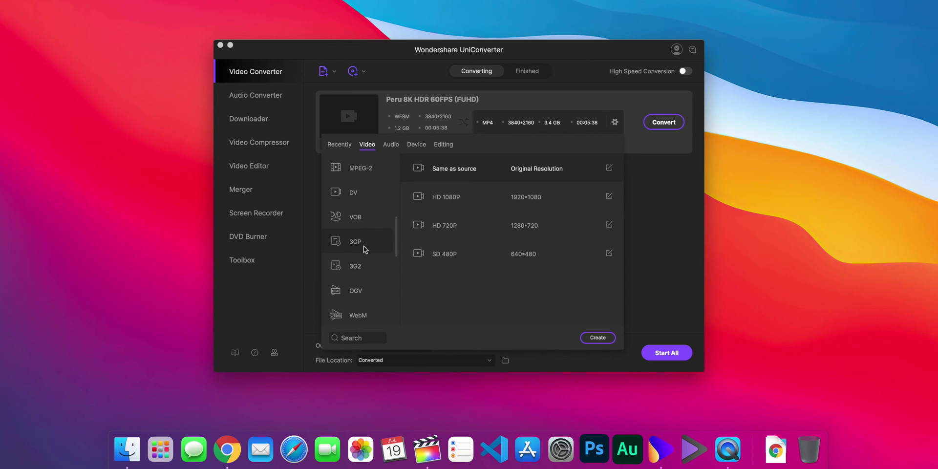
scroll(363, 259, "up", 1)
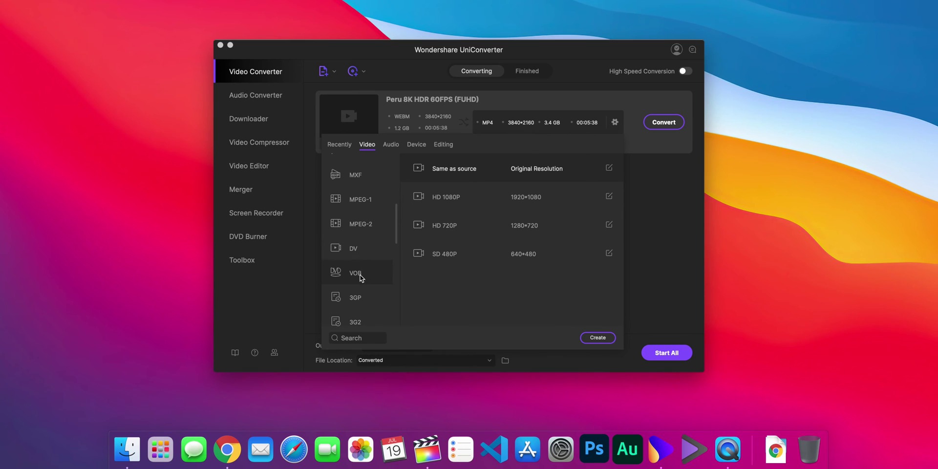
scroll(346, 276, "up", 6)
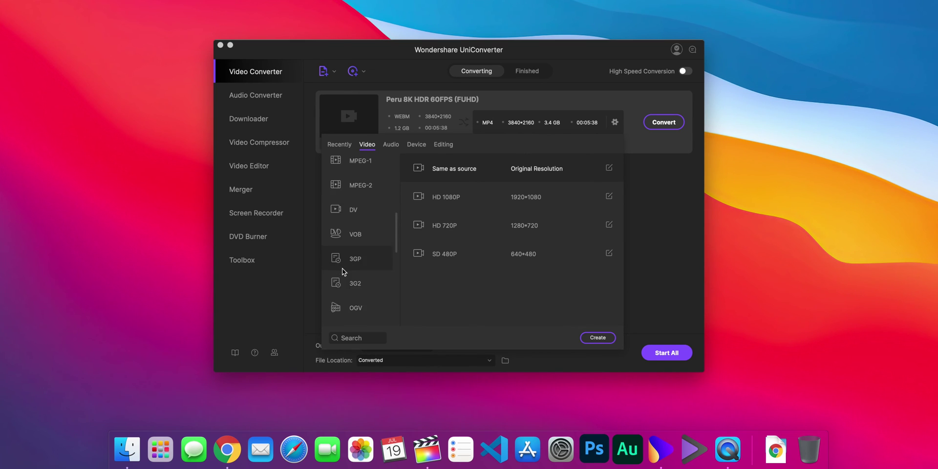
scroll(344, 272, "up", 2)
left_click(362, 191)
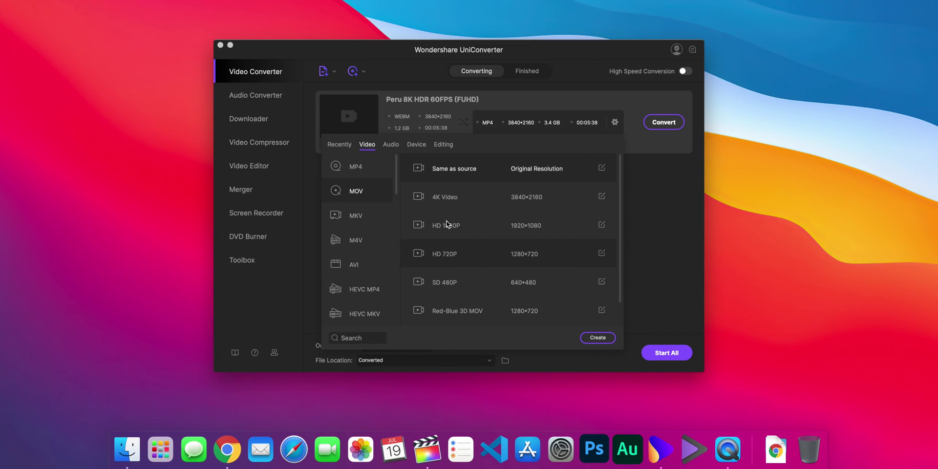
left_click(460, 200)
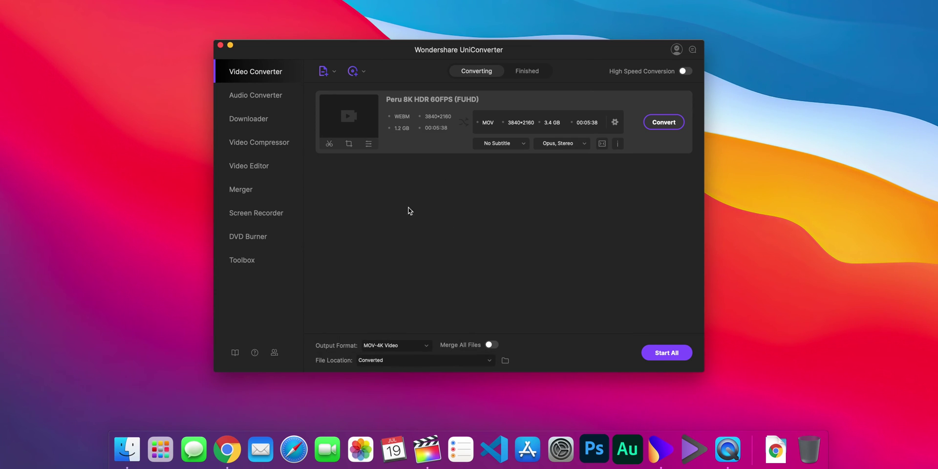
left_click(615, 122)
- Create MOV-custom0 at 4096×2160 with H.264 and Smart Fit rates, and apply it to Peru
left_click(601, 197)
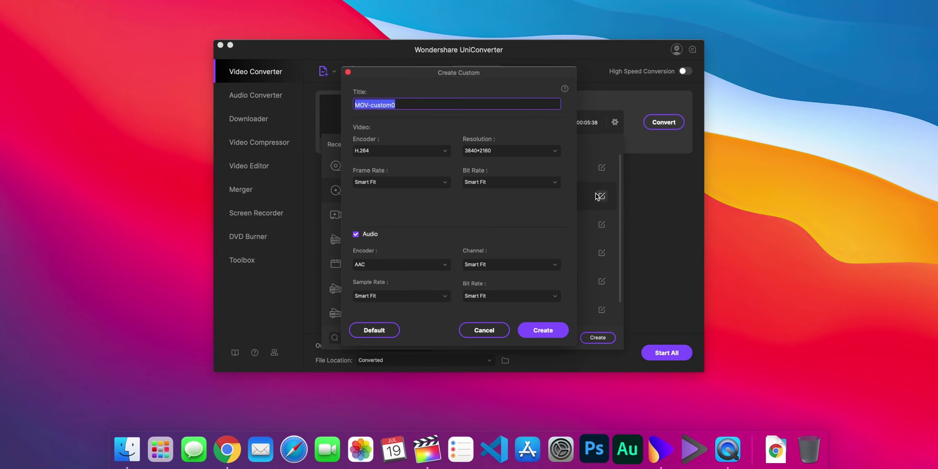
left_click(470, 151)
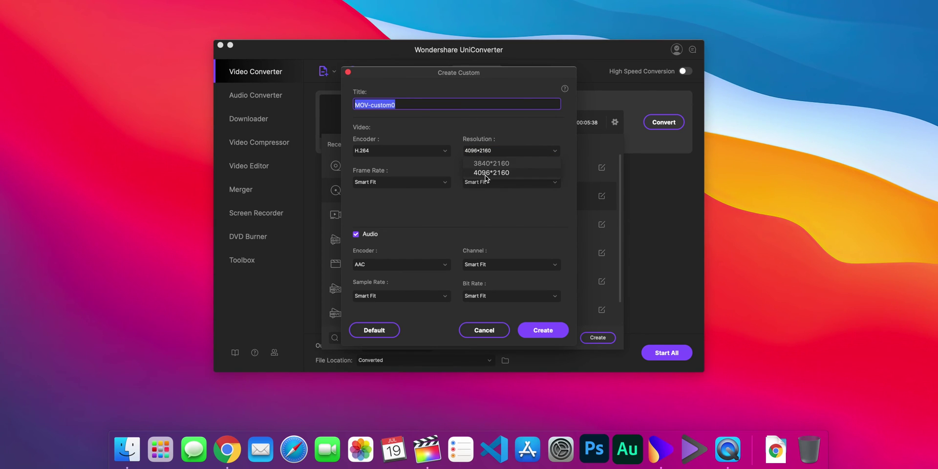
left_click(398, 153)
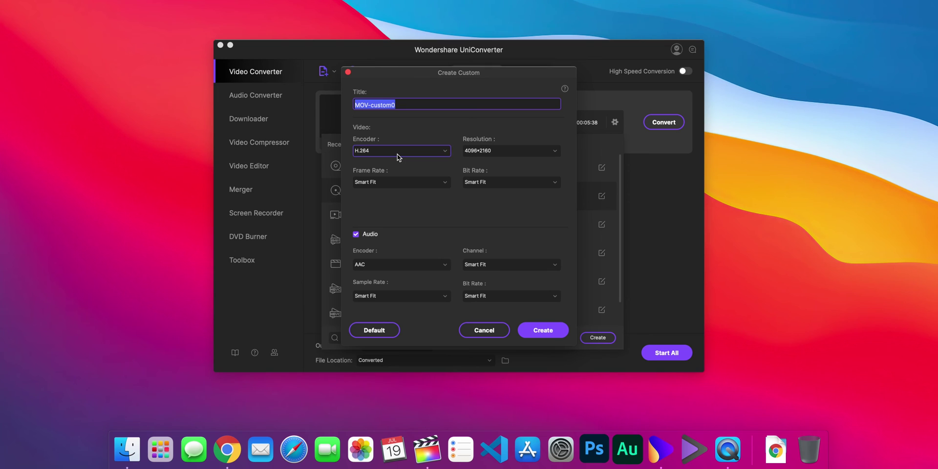
left_click(384, 166)
left_click(376, 185)
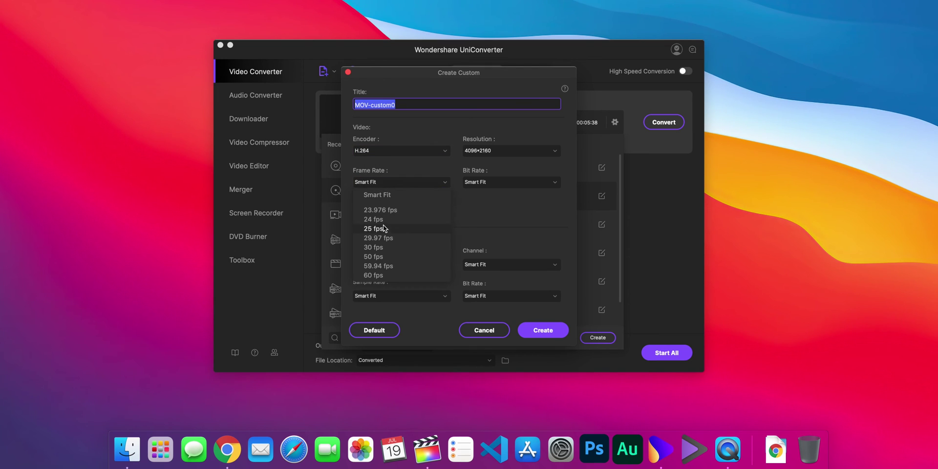
left_click(462, 183)
left_click(479, 182)
left_click(467, 180)
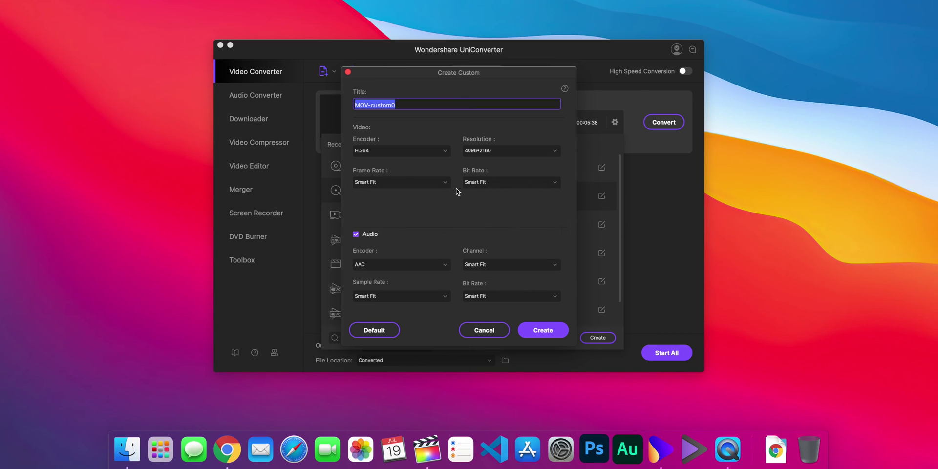
left_click(544, 330)
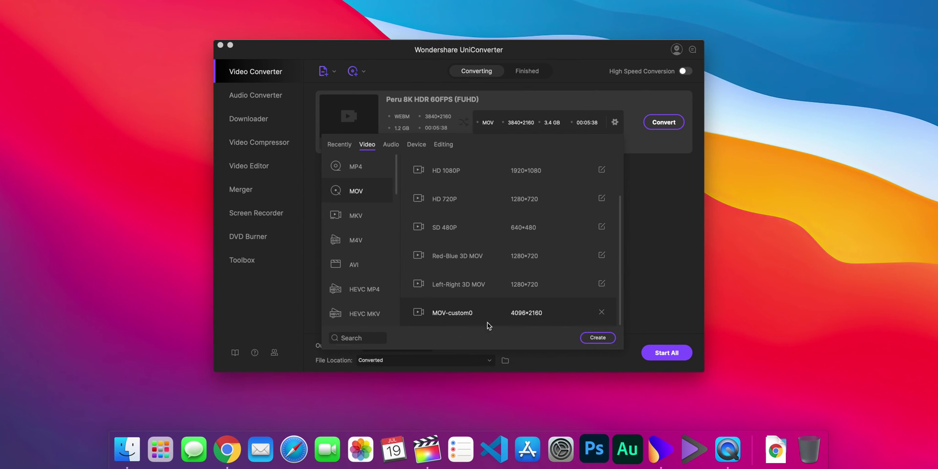
left_click(426, 311)
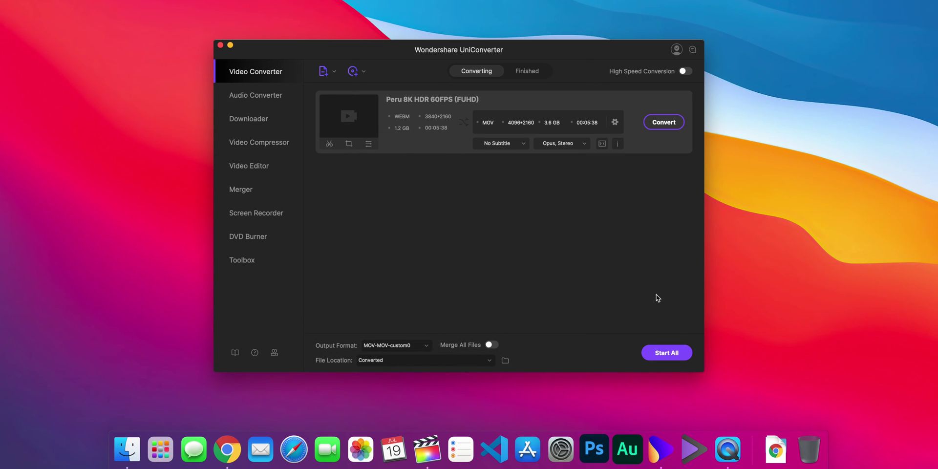
- Start converting the Peru video to MOV 4096×2160 and switch to Video Editor
left_click(664, 354)
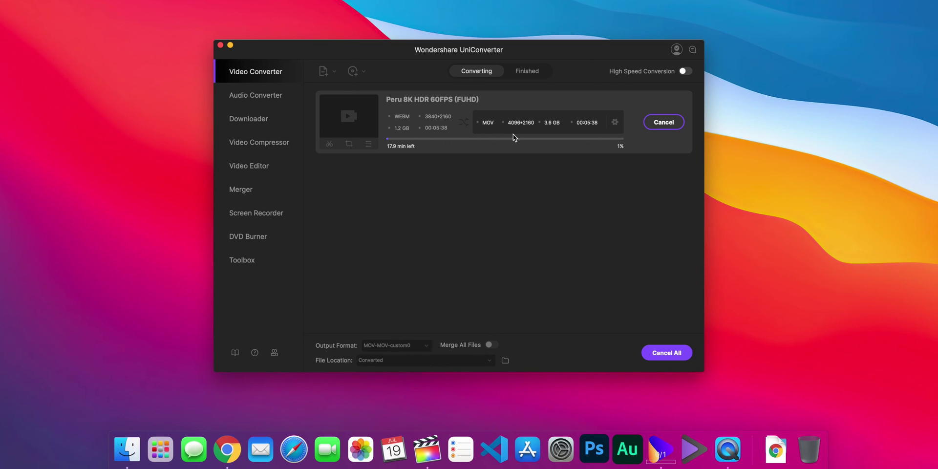
left_click(250, 166)
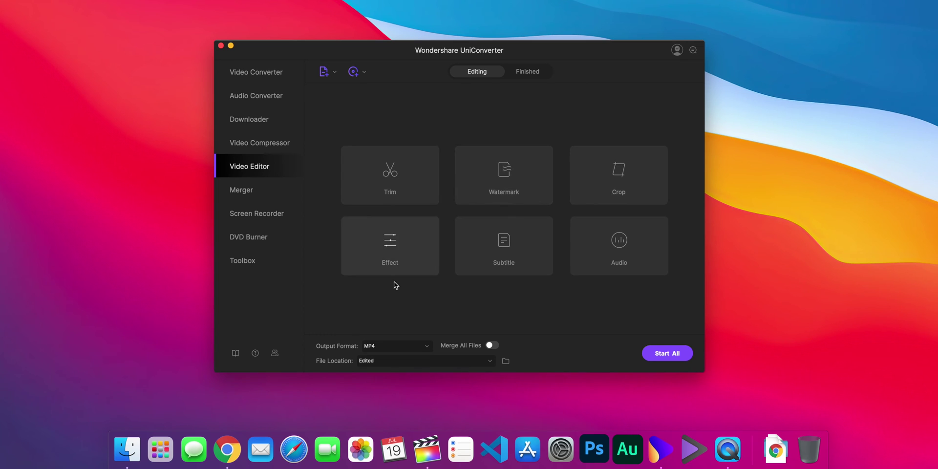
- Add the Top 10 Android Apps June 2020 MOV to the Video Editor and open its trim window
left_click(334, 72)
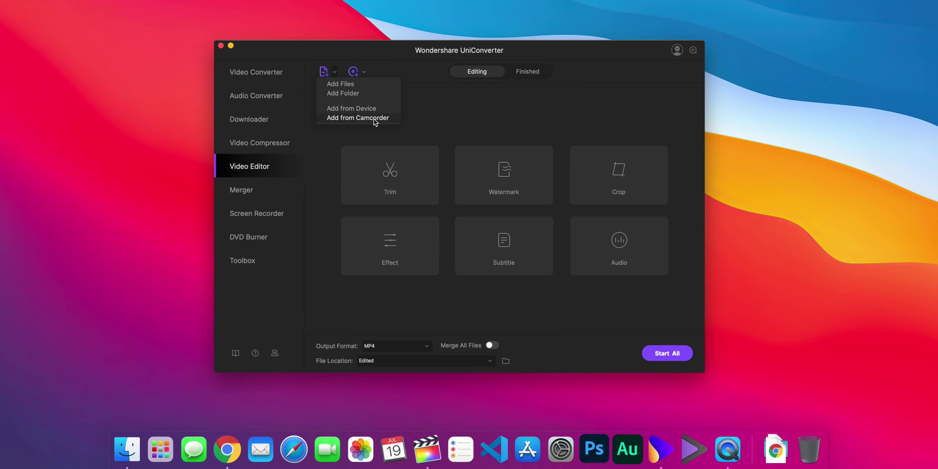
left_click(345, 85)
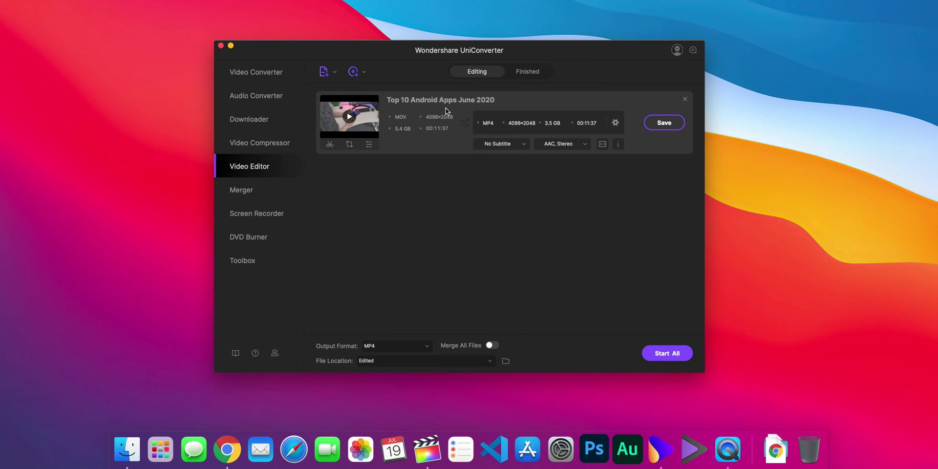
left_click(330, 145)
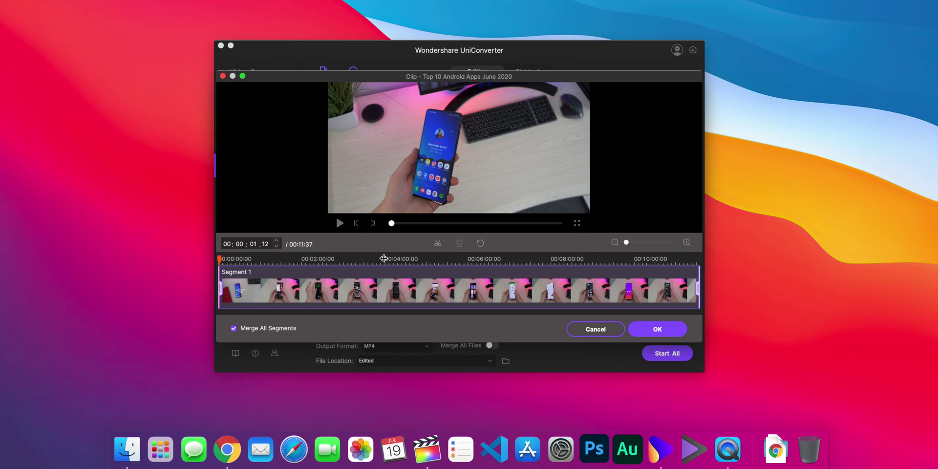
- Split the Android apps clip near its start, at 00:03:12 and at about 00:05:10
left_click(438, 244)
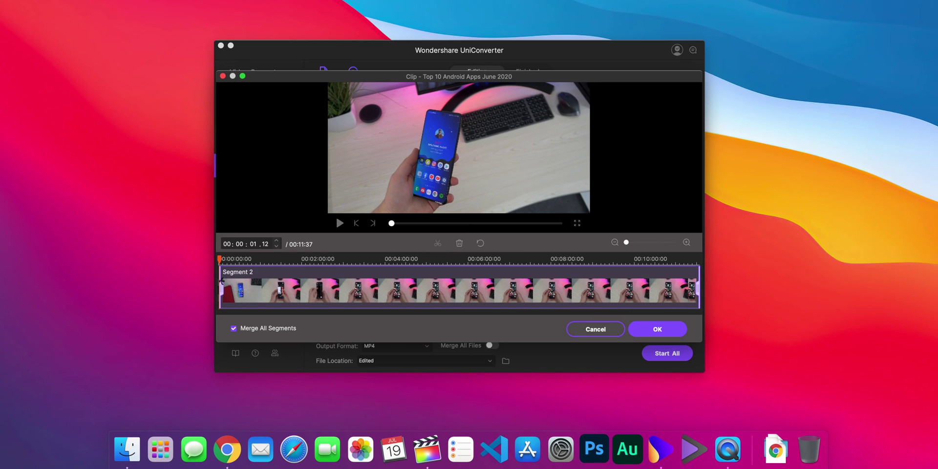
left_click(276, 260)
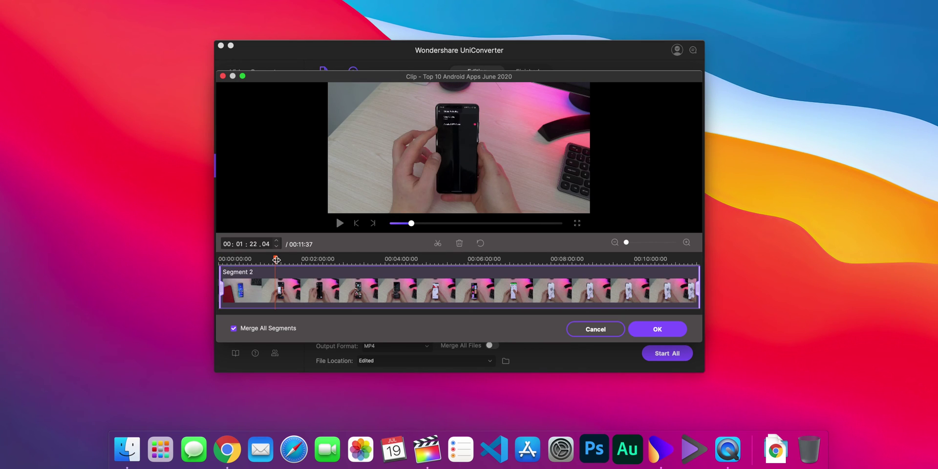
left_click_drag(277, 259, 351, 260)
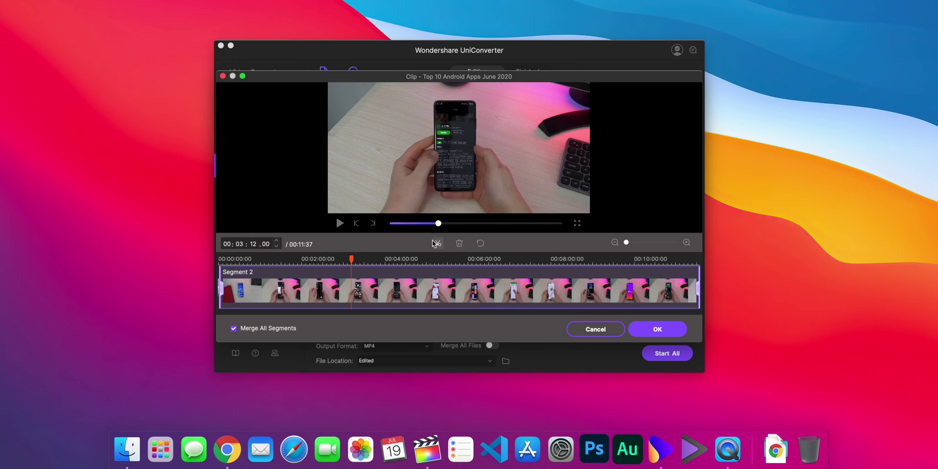
left_click(435, 242)
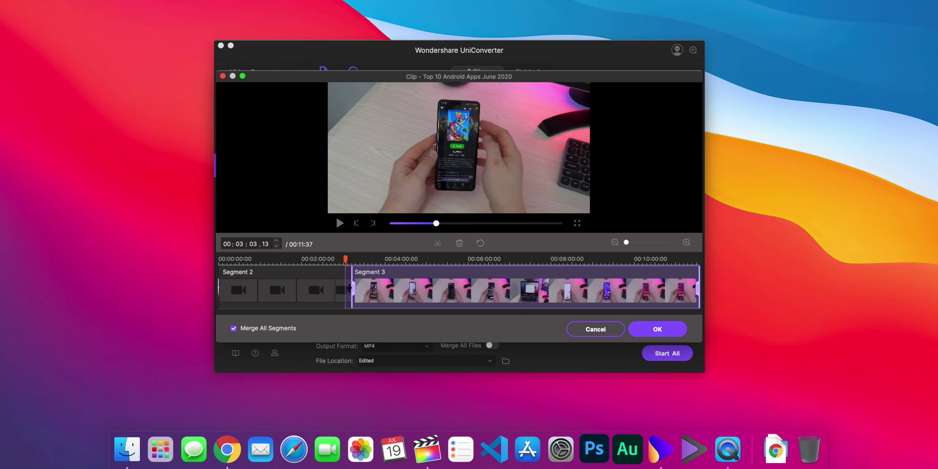
left_click_drag(470, 259, 433, 259)
left_click(437, 244)
- Trim Segment 4's start, split at 00:05:58, and confirm the 00:10:04 result
left_click_drag(448, 286, 466, 259)
left_click(437, 244)
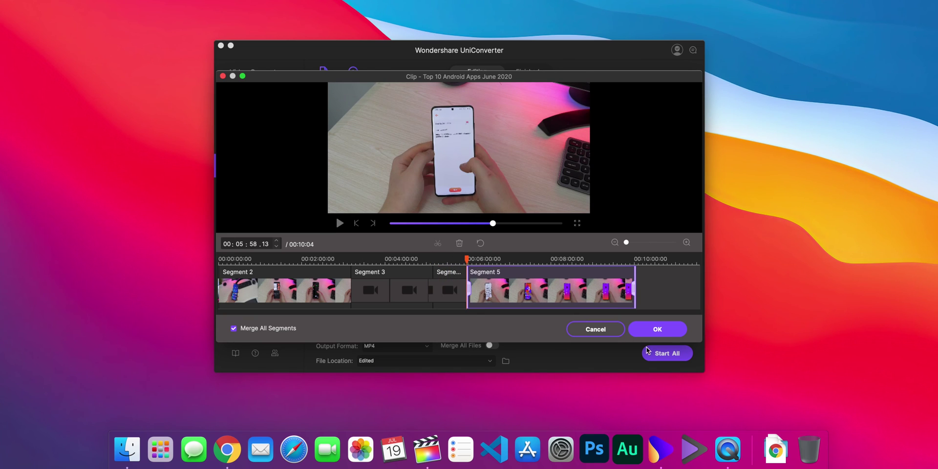
left_click(666, 332)
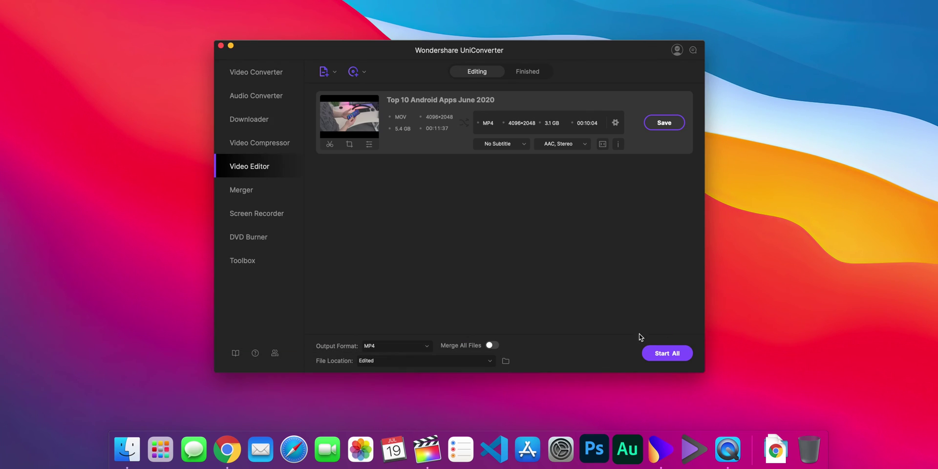